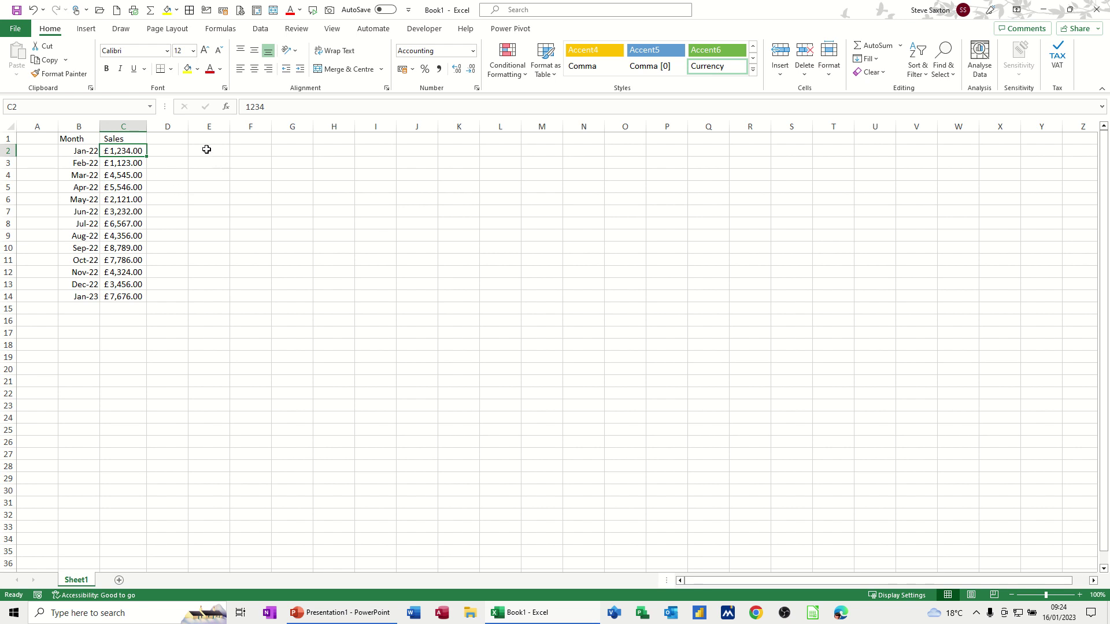
- Copy the Month and Sales headers into E1:F1
left_click_drag(86, 138, 260, 143)
key("ctrl")
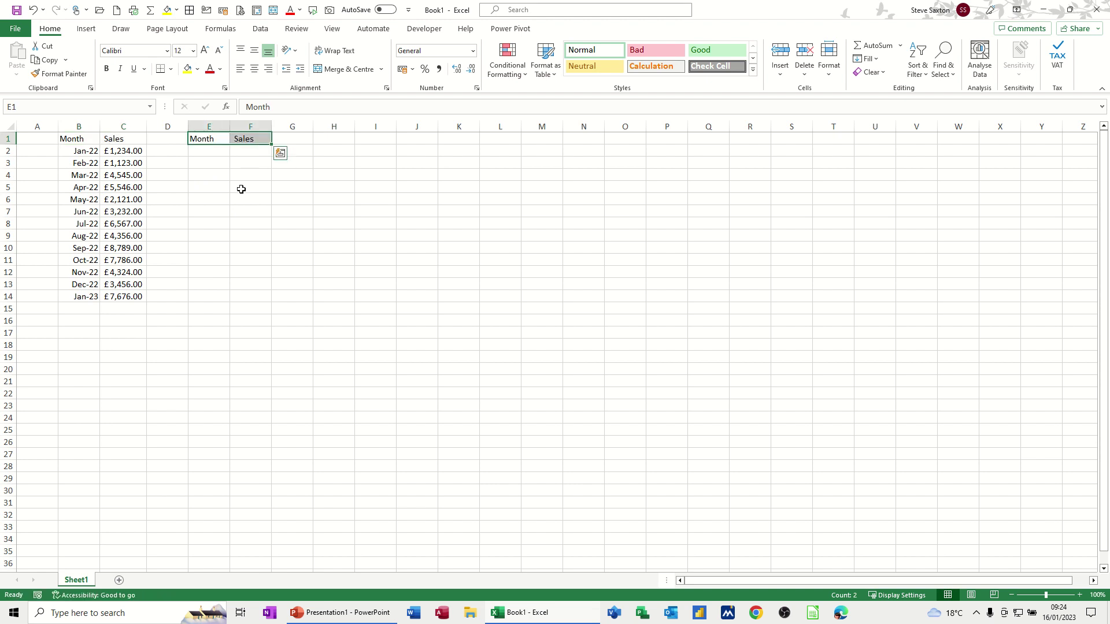
left_click(207, 151)
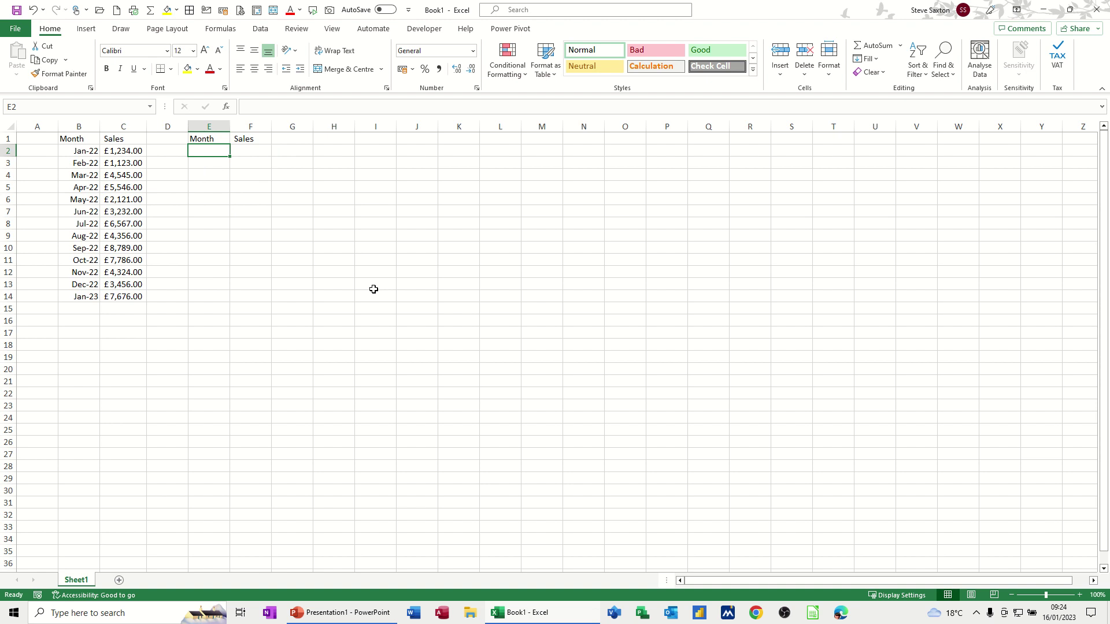
- Enter the formula =TAKE(B2:C14,-3) in cell E2 to return the last three rows of the sales data
left_click_drag(71, 274, 123, 296)
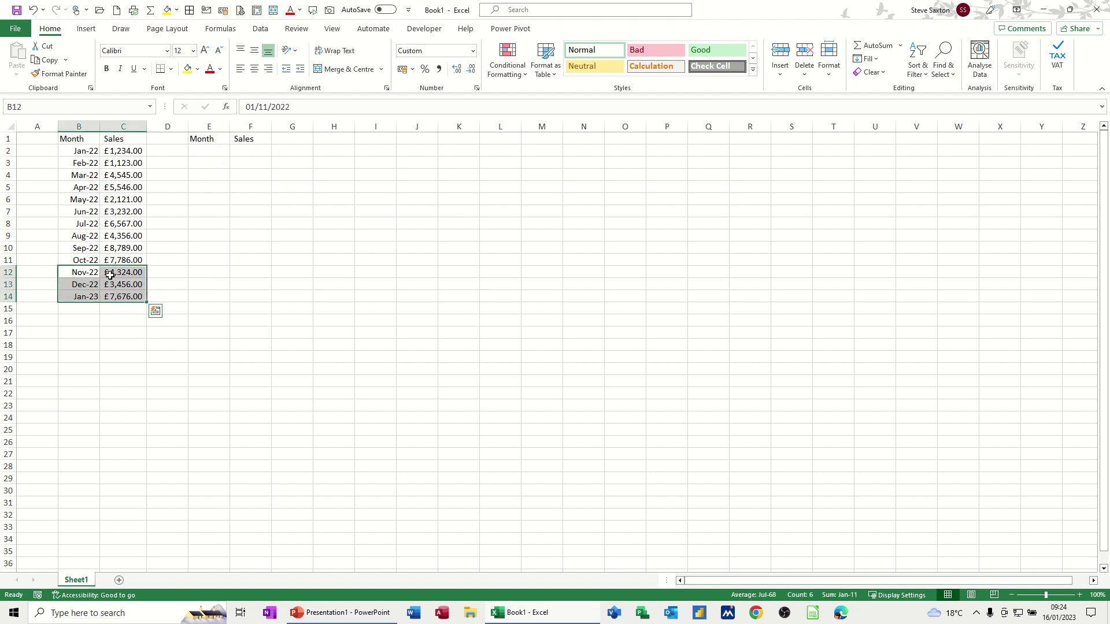
left_click(202, 152)
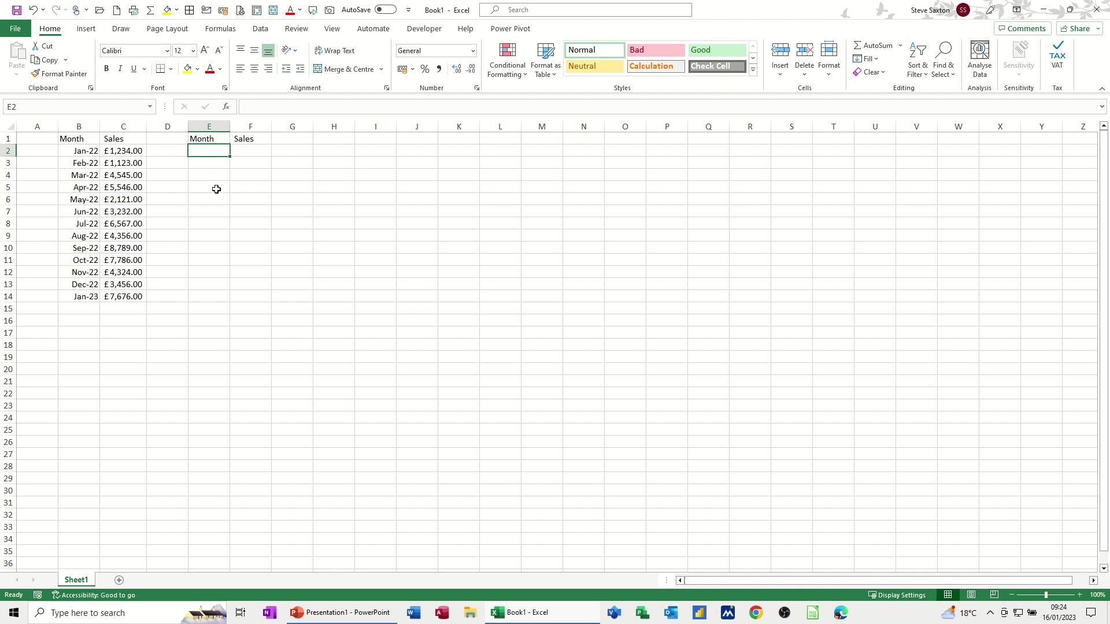
type("=t")
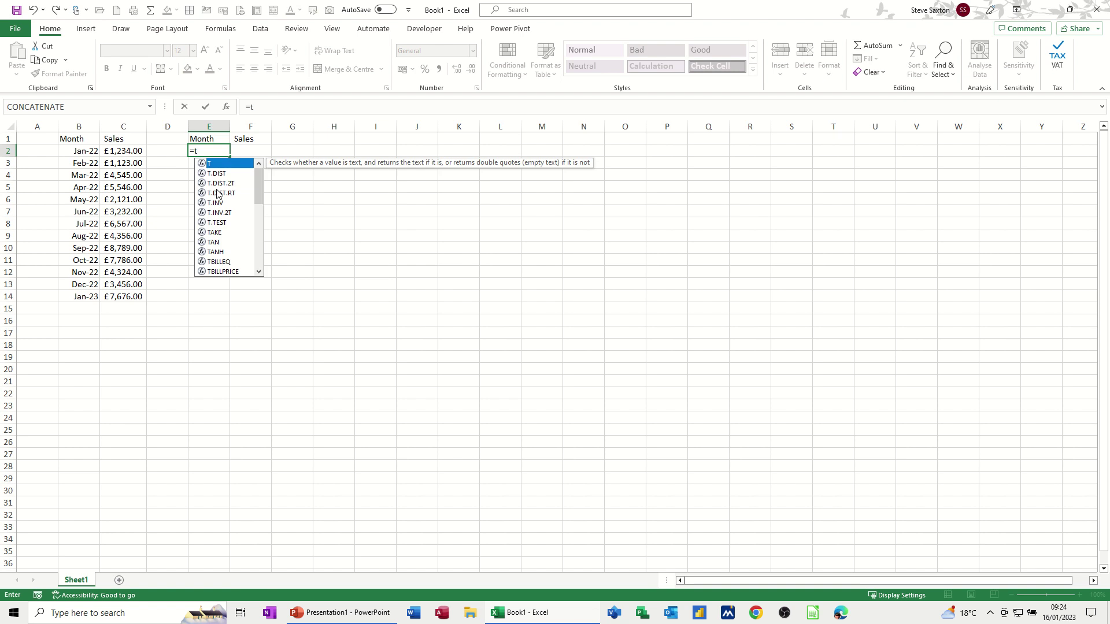
type("ake(")
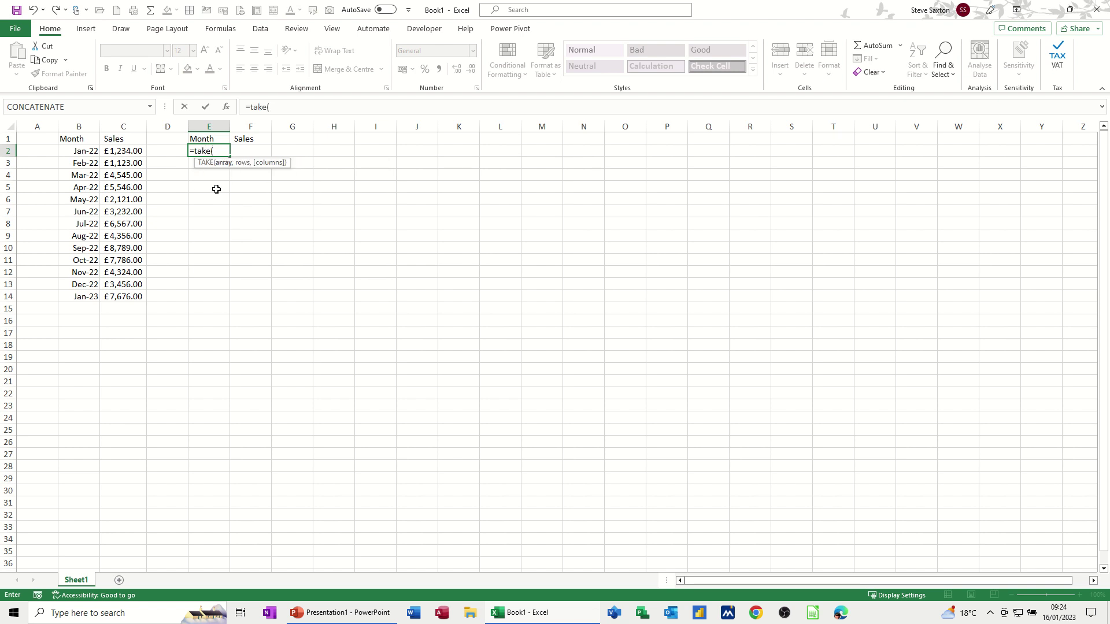
left_click_drag(84, 151, 124, 298)
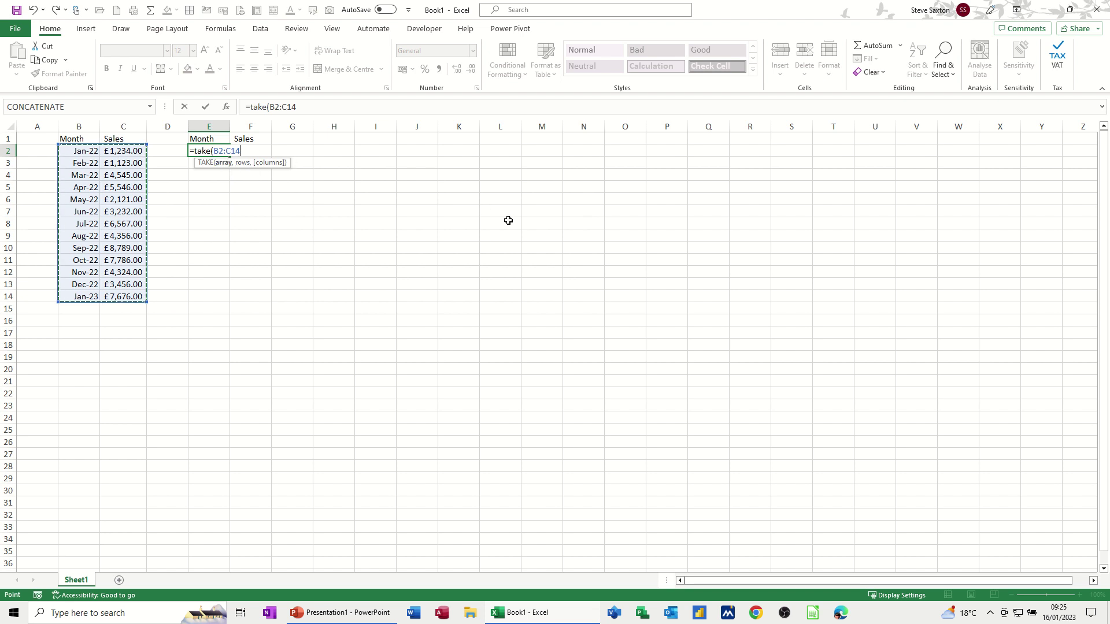
type(",")
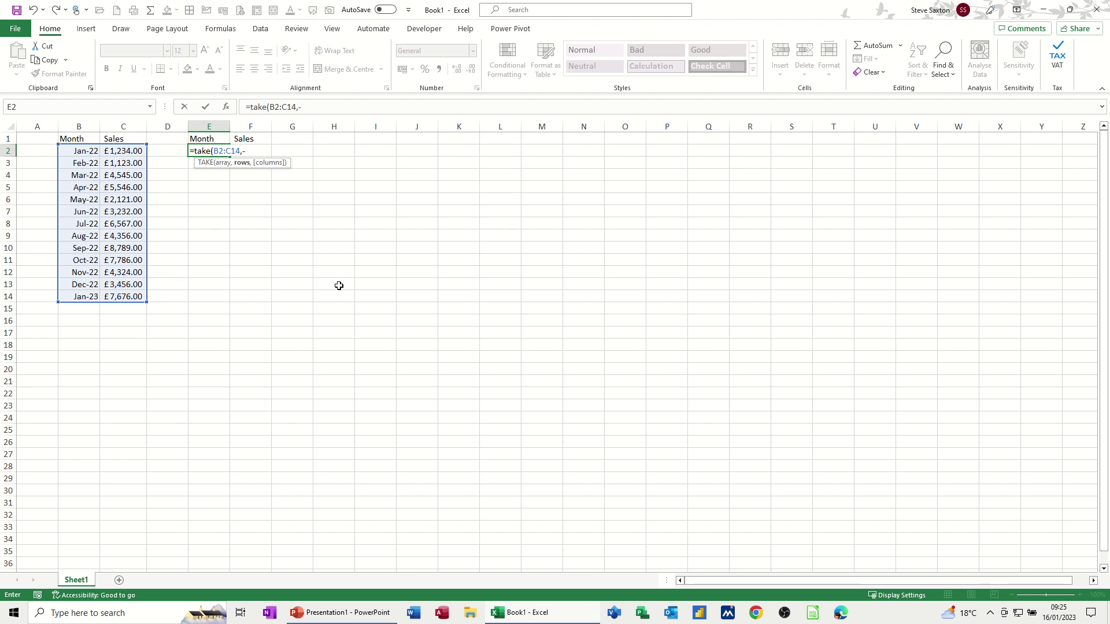
type("-3)")
left_click(209, 107)
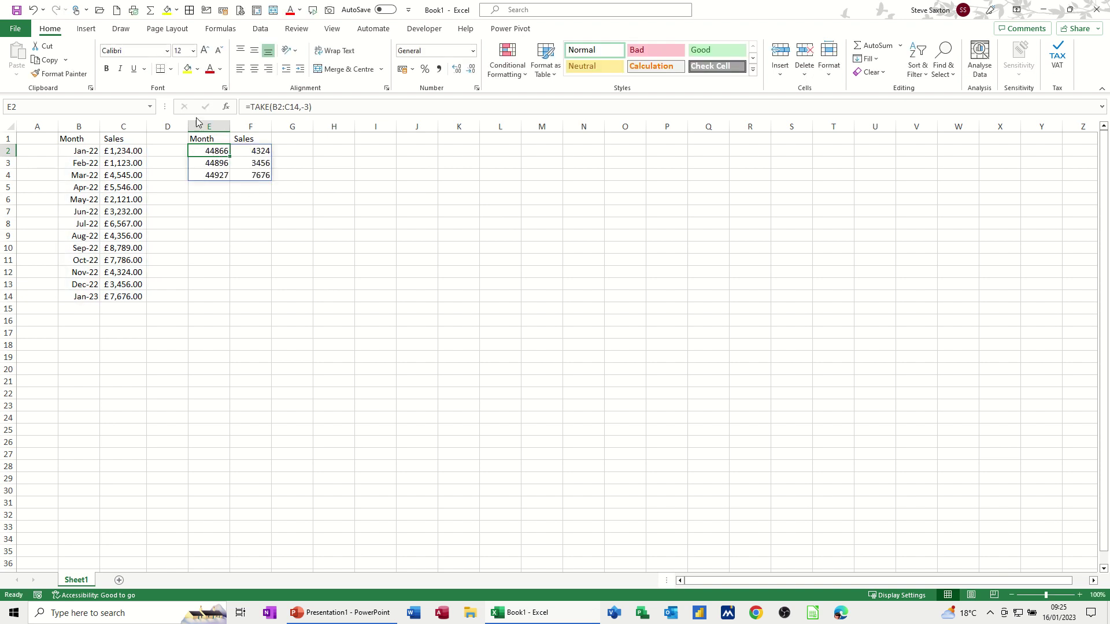
- Format column E as Short Date and column F in the pound Accounting format
left_click(205, 126)
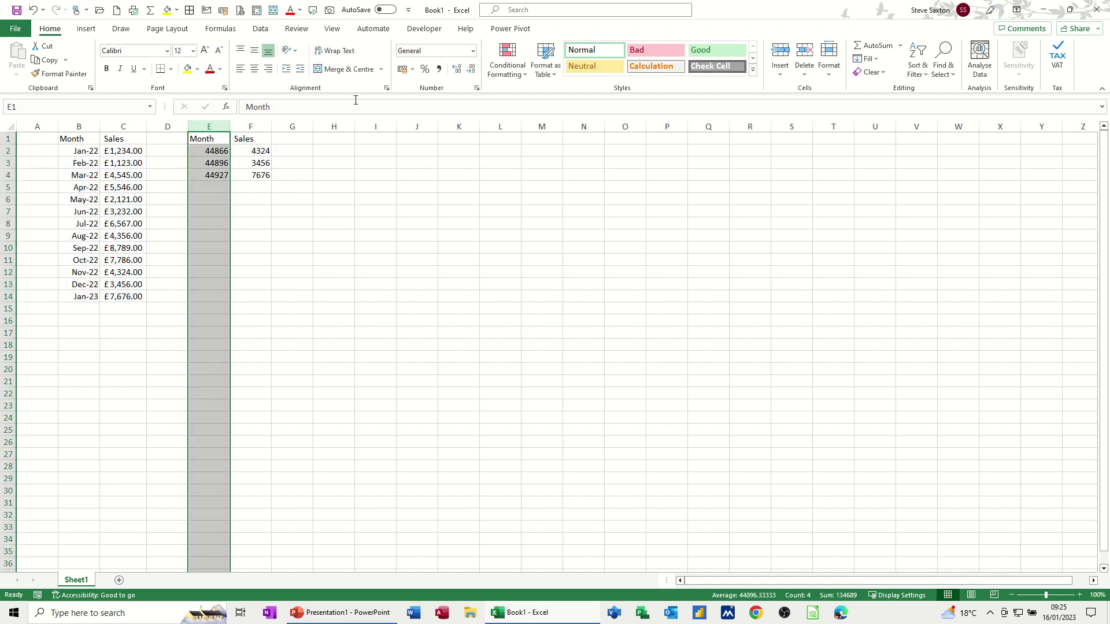
left_click(473, 51)
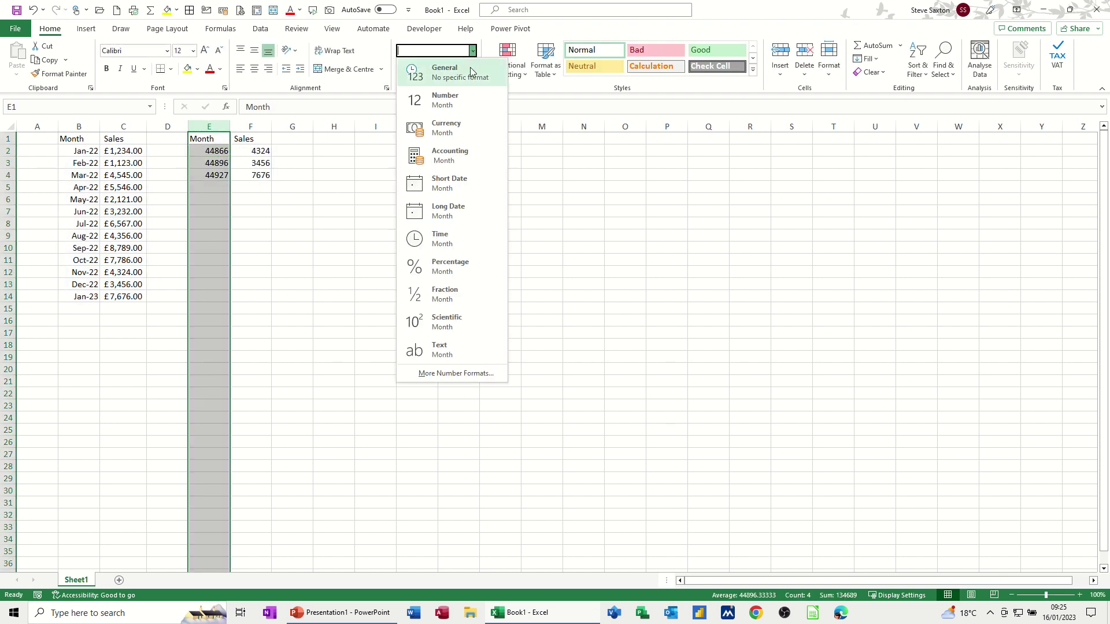
left_click(448, 188)
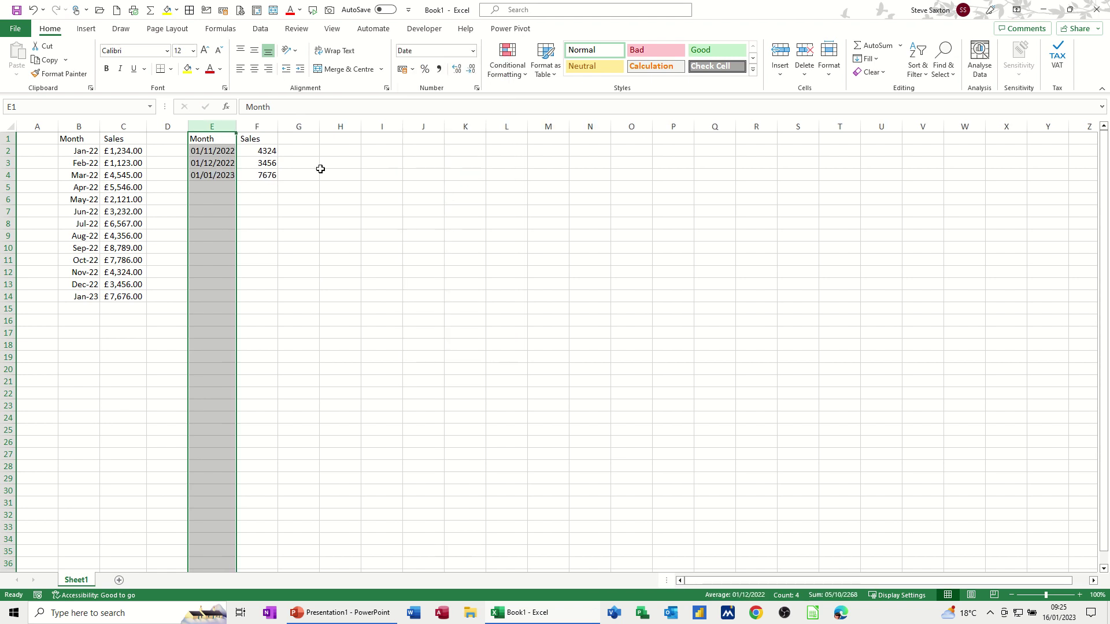
left_click(265, 127)
left_click(403, 68)
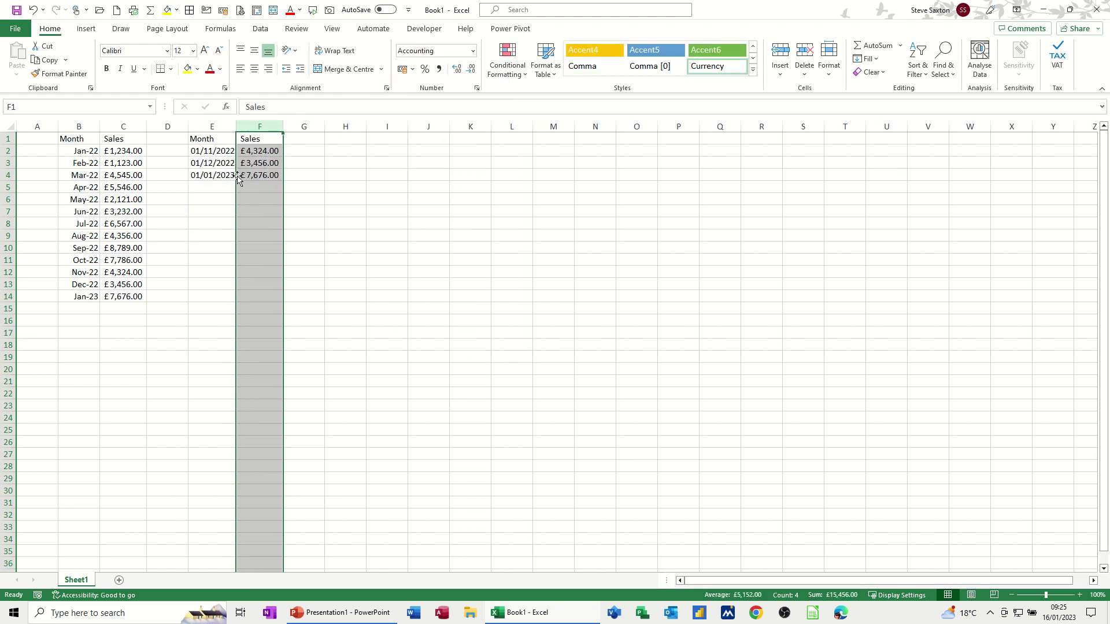
- Inspect the spilled TAKE formula in E2:E4, and change its rows argument in E2 to 3
left_click(231, 176)
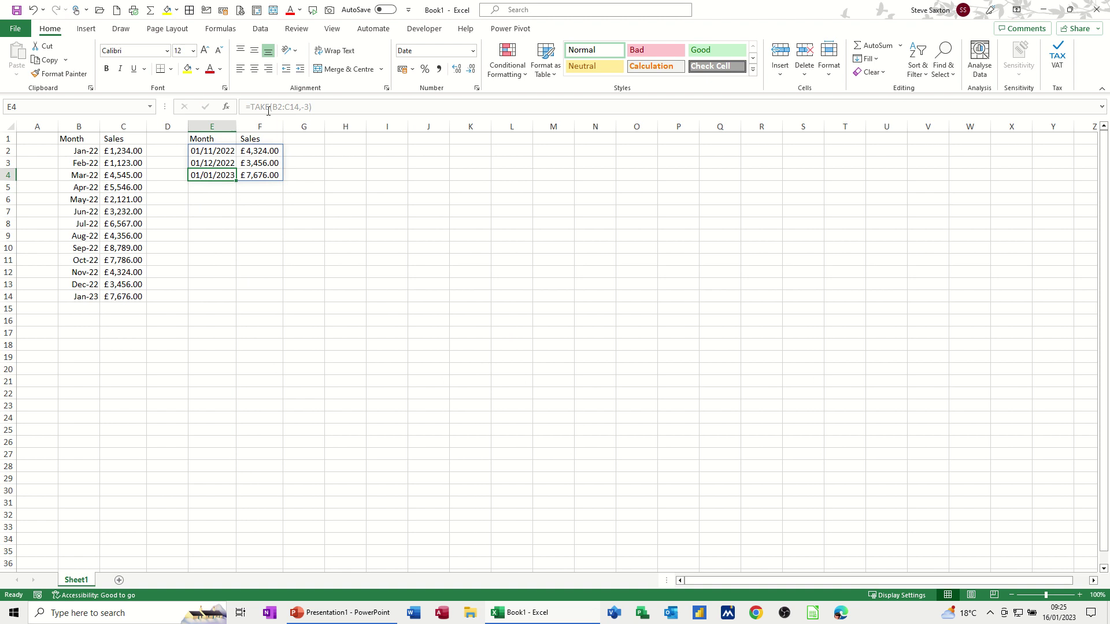
left_click(223, 150)
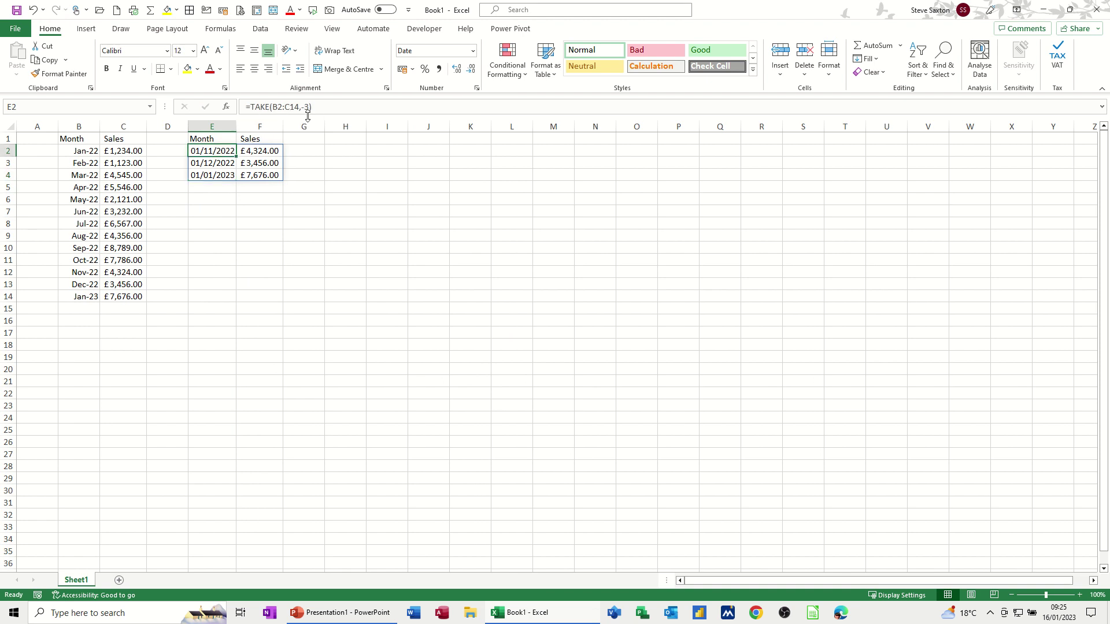
left_click(215, 162)
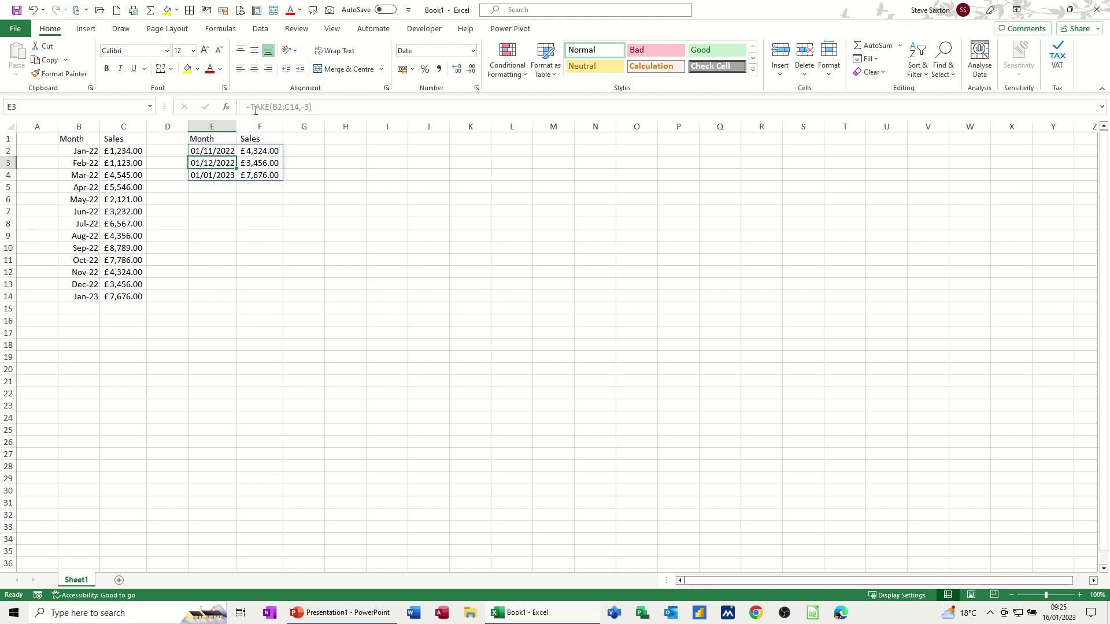
left_click(204, 152)
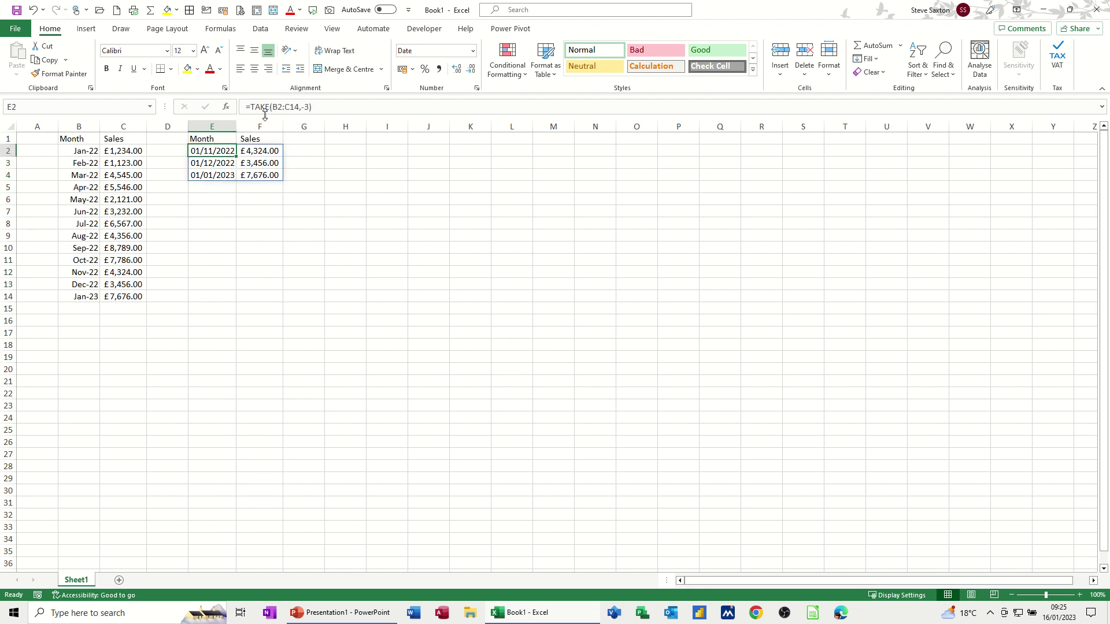
left_click(307, 108)
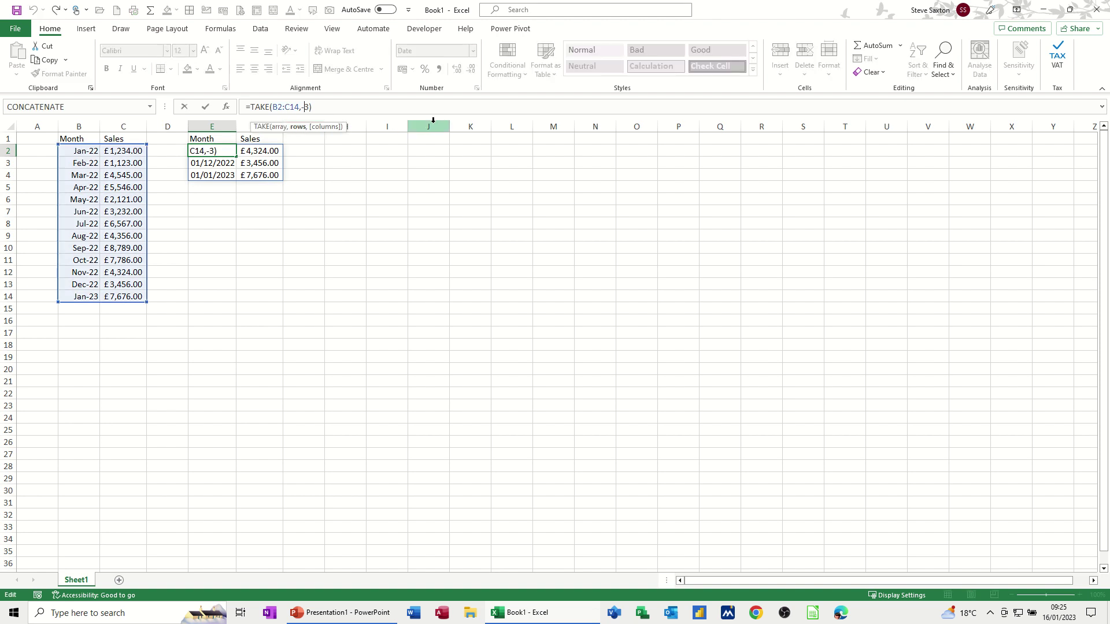
key("BackSpace")
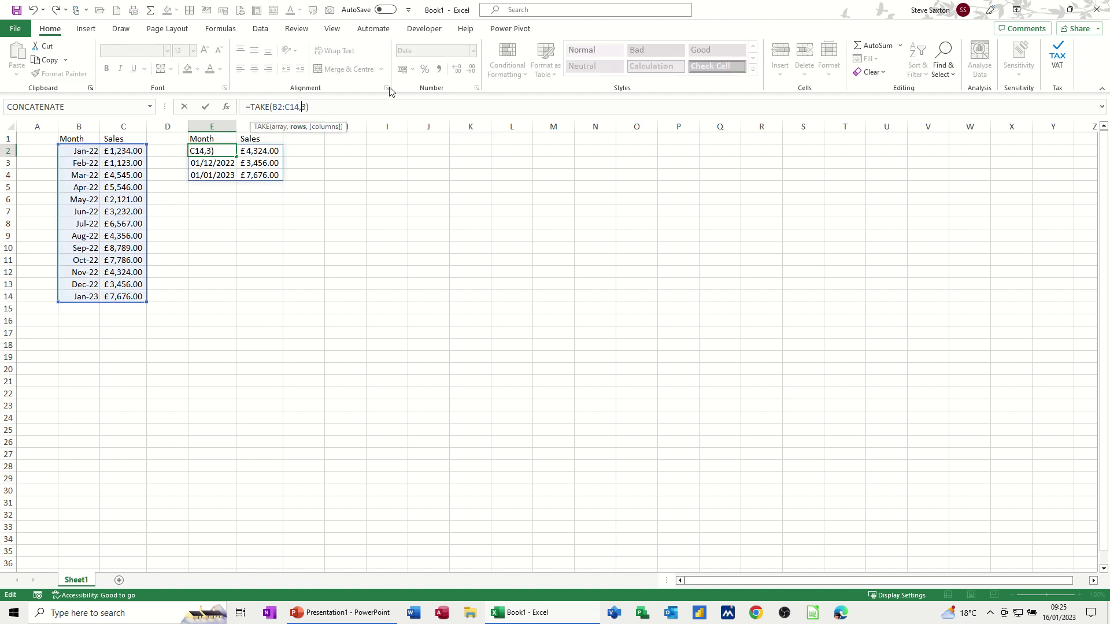
type("+")
key("BackSpace")
left_click(206, 107)
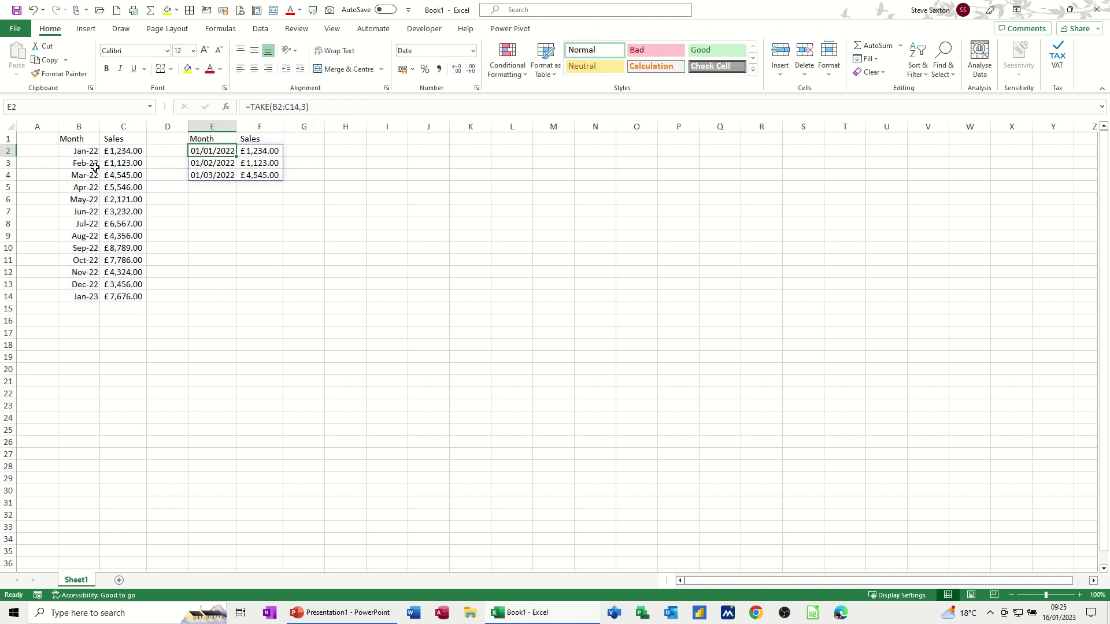
- Set the rows argument of the TAKE formula in E2 back to -3
left_click(302, 108)
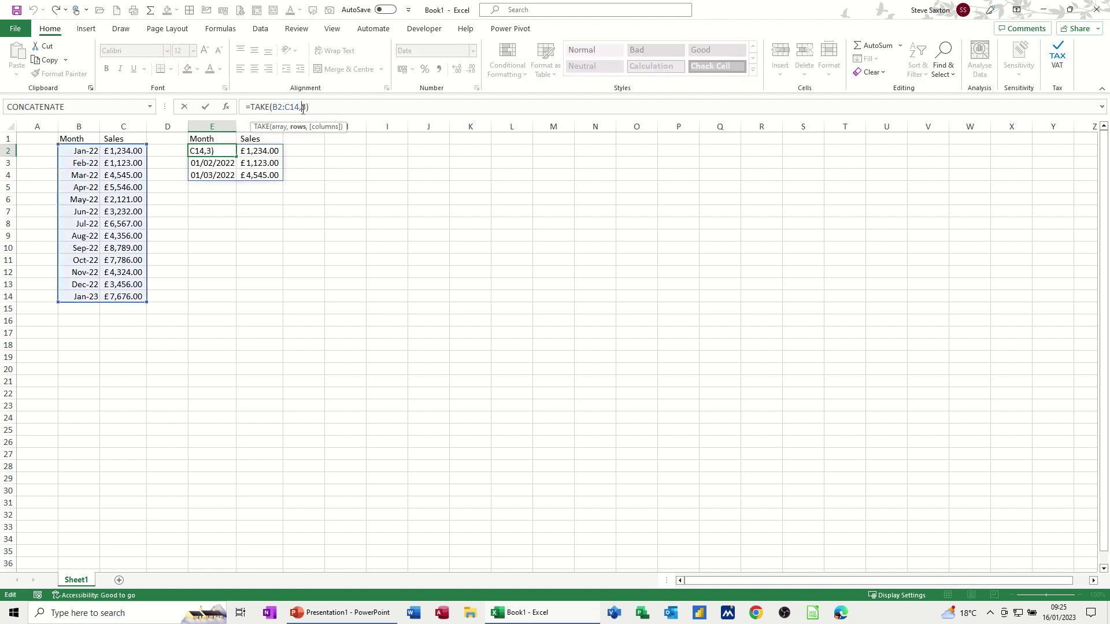
type("-")
left_click(205, 109)
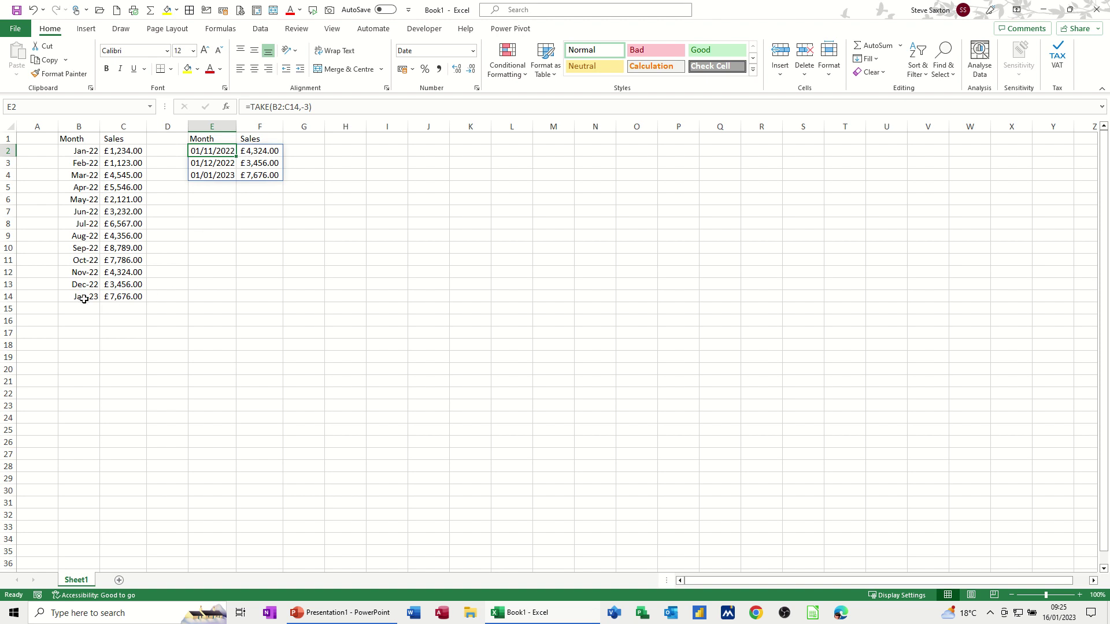
- Fill the month and sales values in B14:C14 down to row 18 and check the TAKE results in column F
left_click_drag(80, 296, 147, 348)
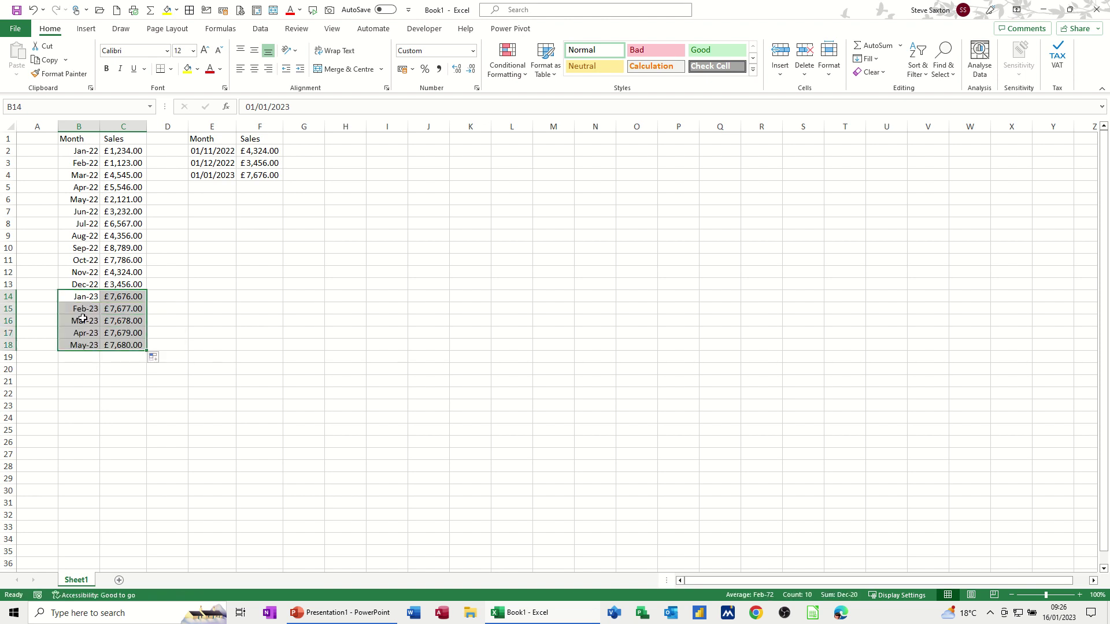
left_click(83, 319)
left_click_drag(249, 160, 251, 152)
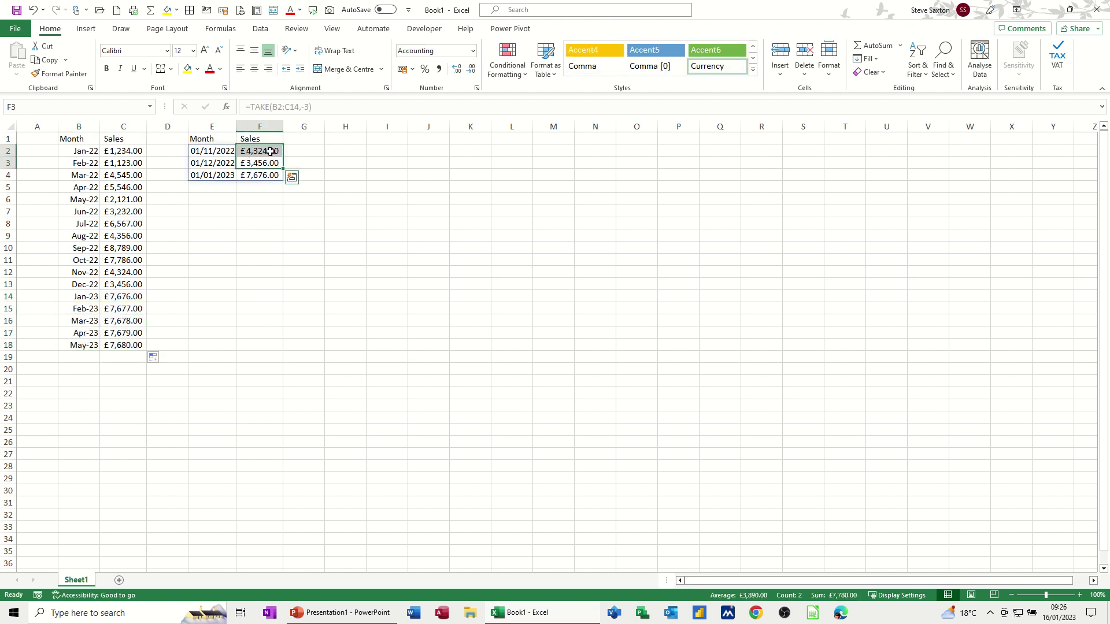
left_click(247, 175)
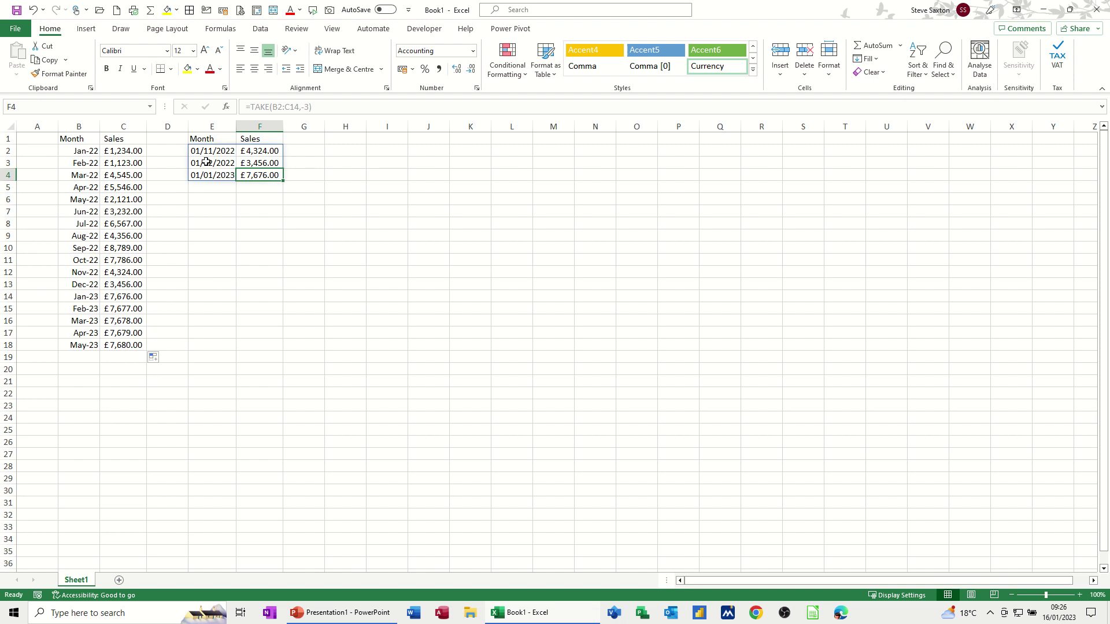
- Clear the added February to May 2023 entries in B15:C18
left_click(96, 346)
left_click_drag(98, 345, 130, 313)
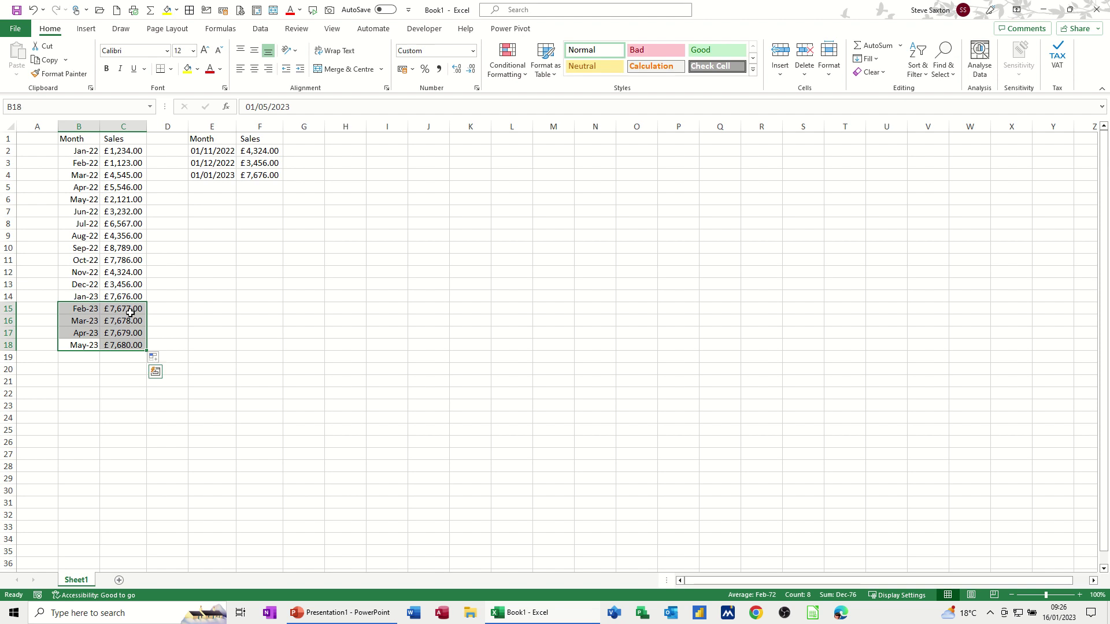
key("Delete")
left_click(96, 297)
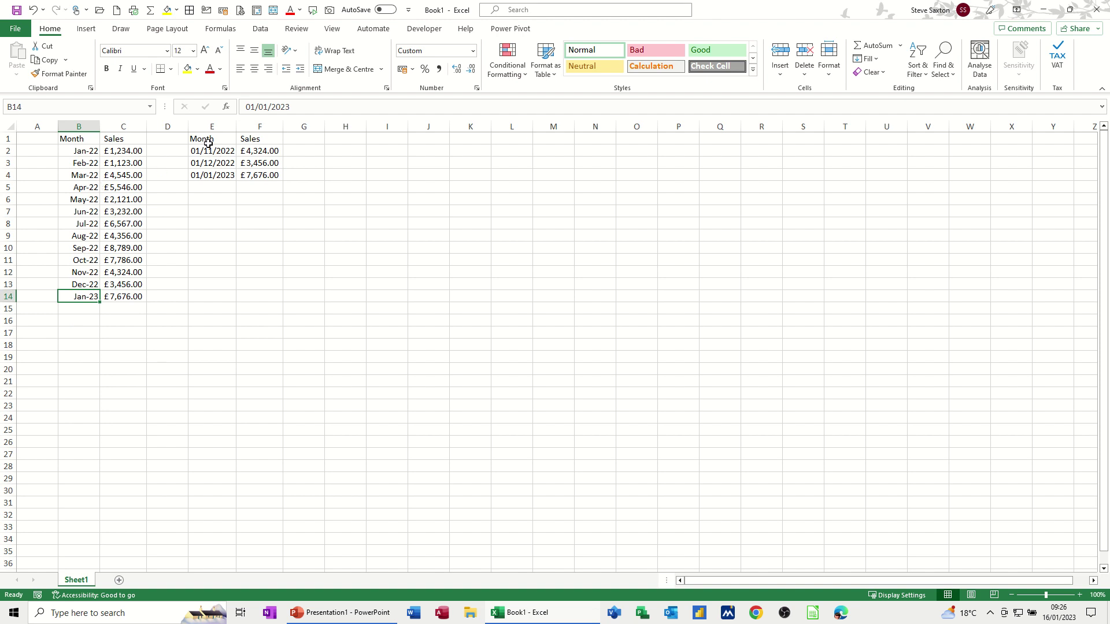
- Insert a clustered column chart of E1:F4 and move it beside the data, starting at about cell G1
left_click_drag(208, 143, 273, 175)
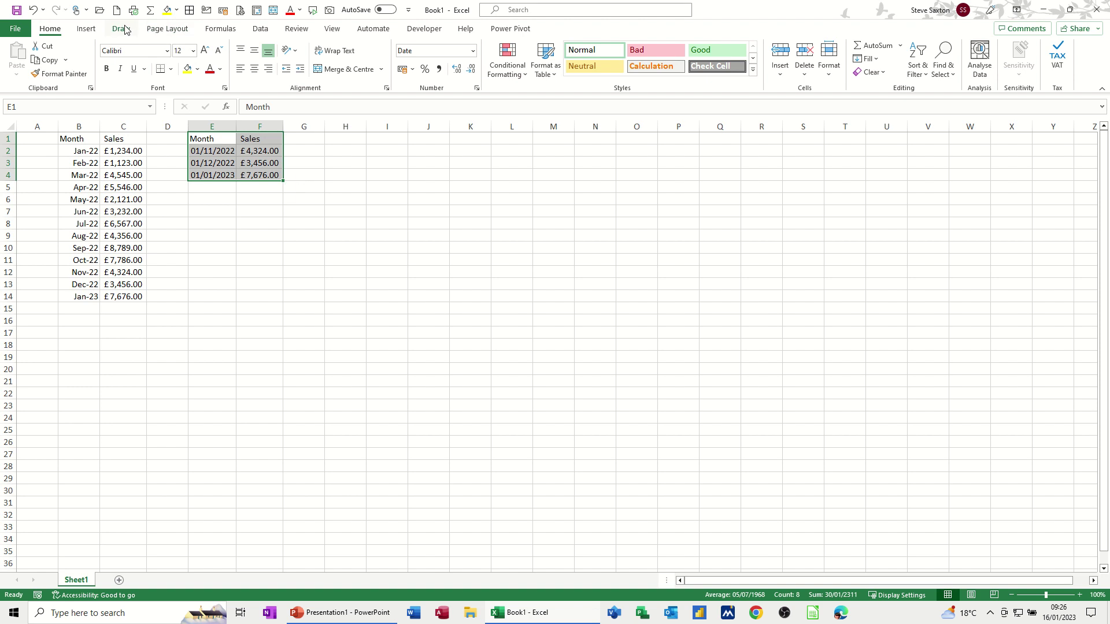
left_click(86, 29)
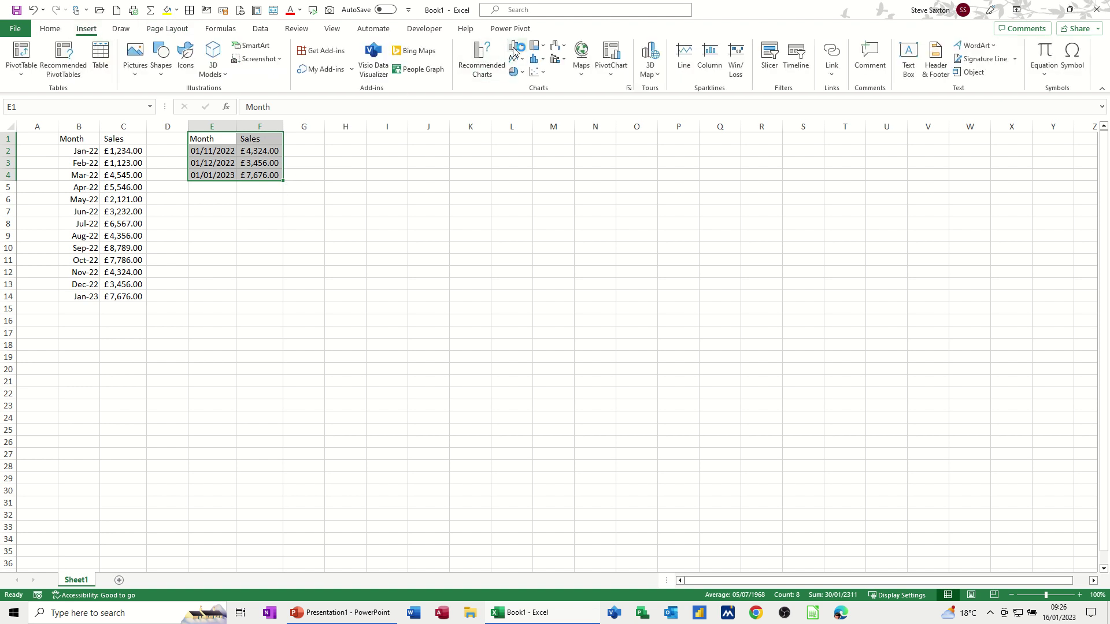
left_click(515, 50)
left_click(524, 140)
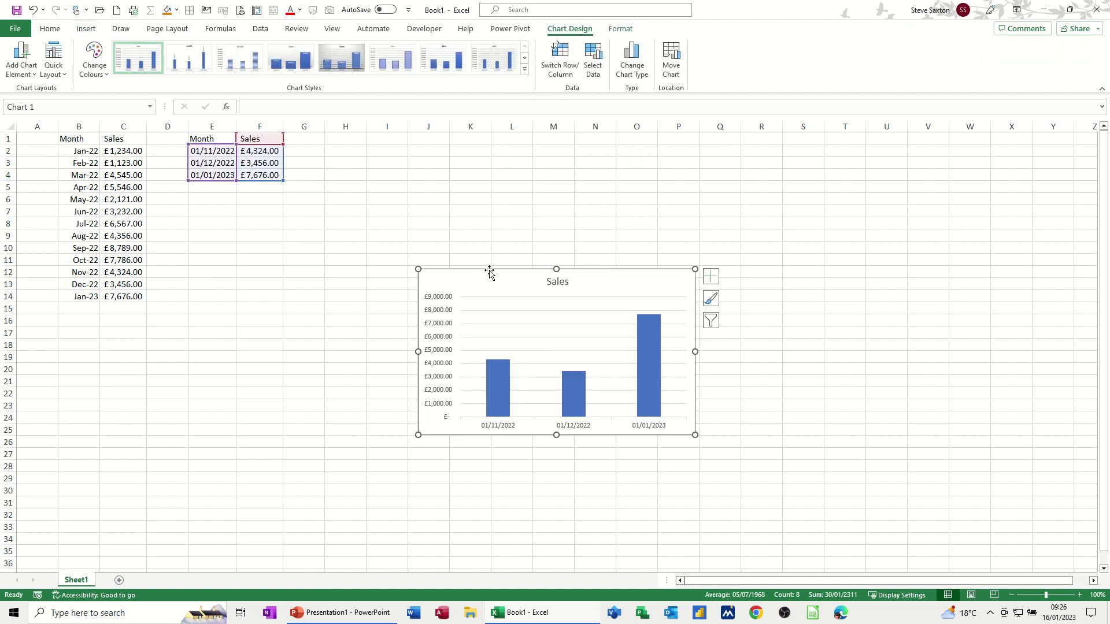
left_click_drag(489, 272, 363, 140)
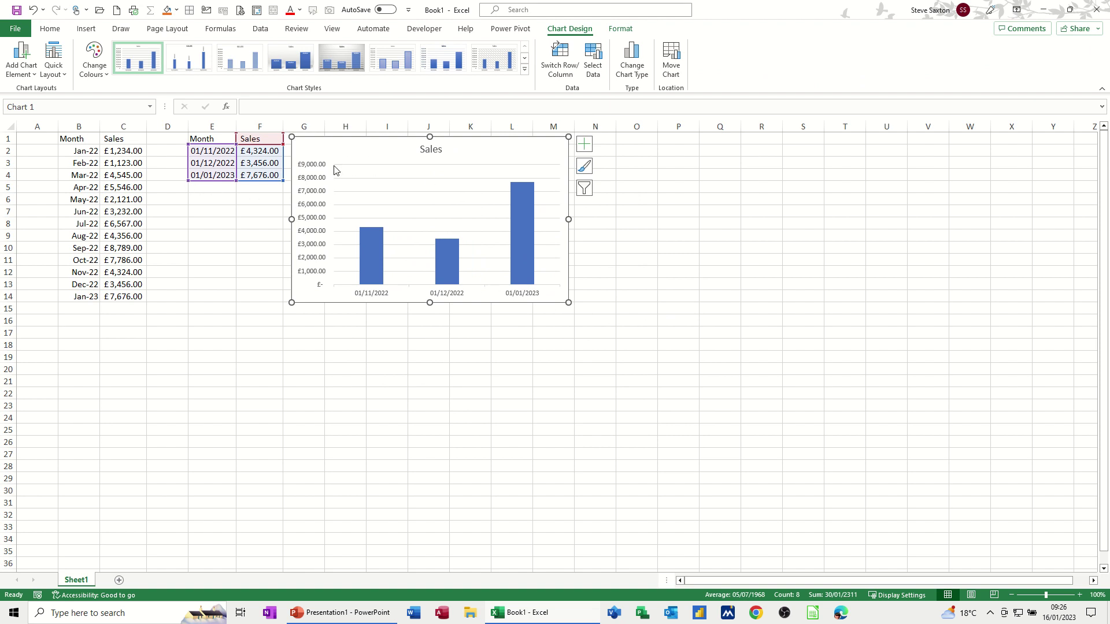
- Format the source data B1:C14 as a table with headers, using an orange banded Medium style
left_click(112, 283)
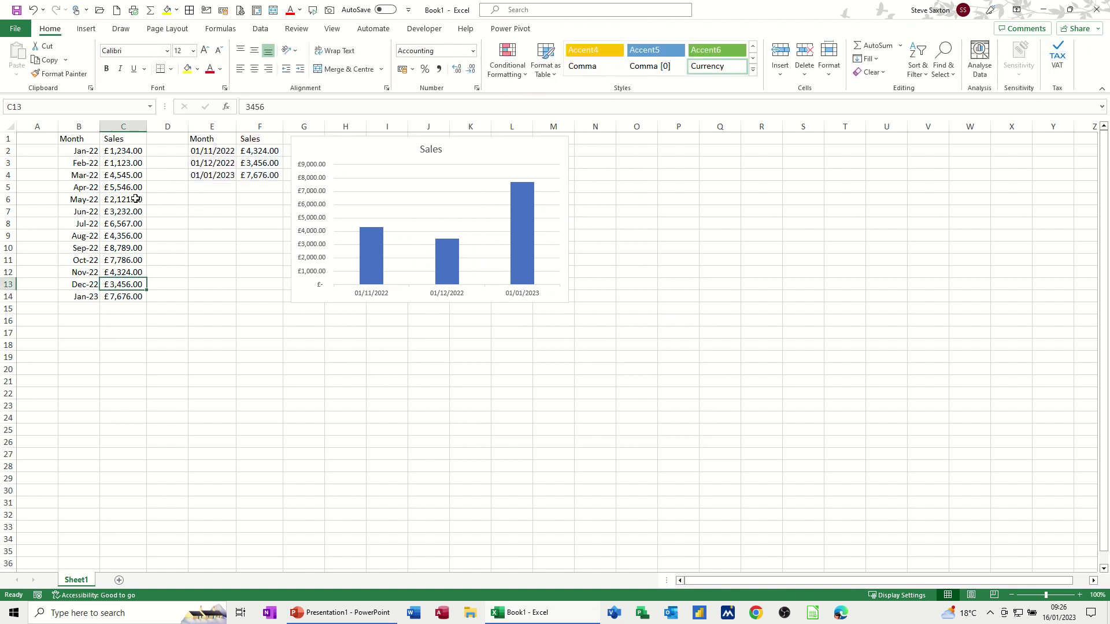
left_click(106, 212)
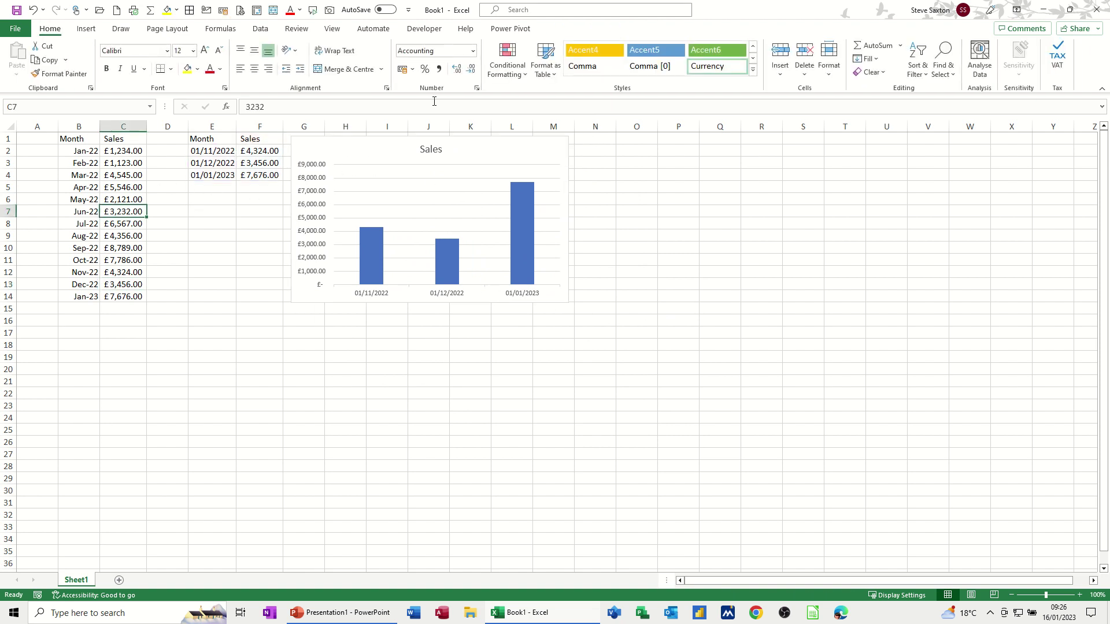
left_click(545, 68)
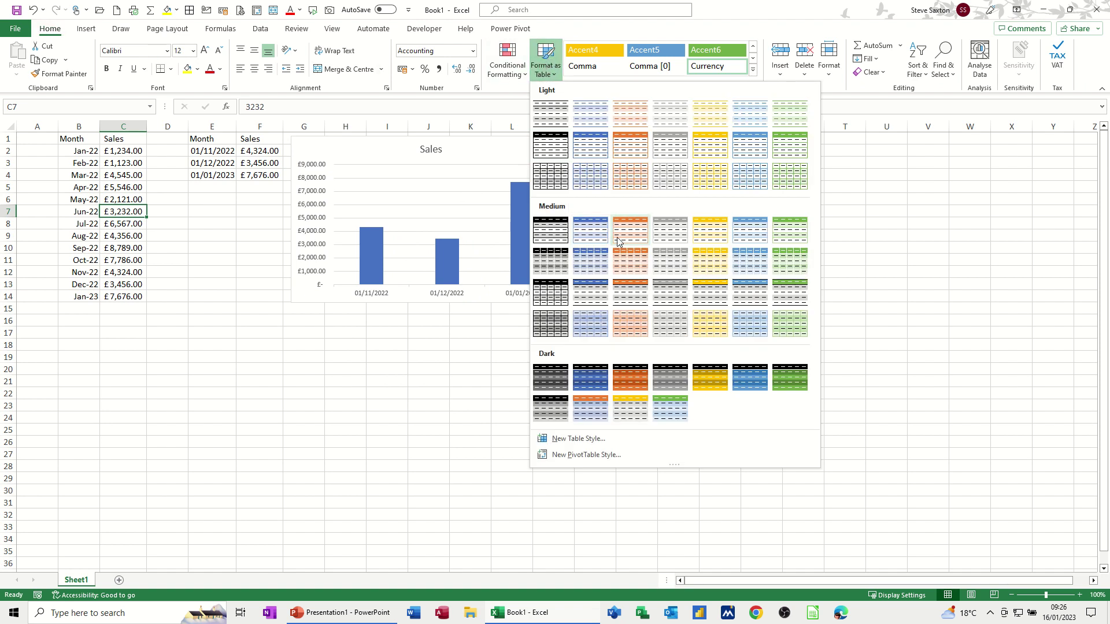
left_click(625, 263)
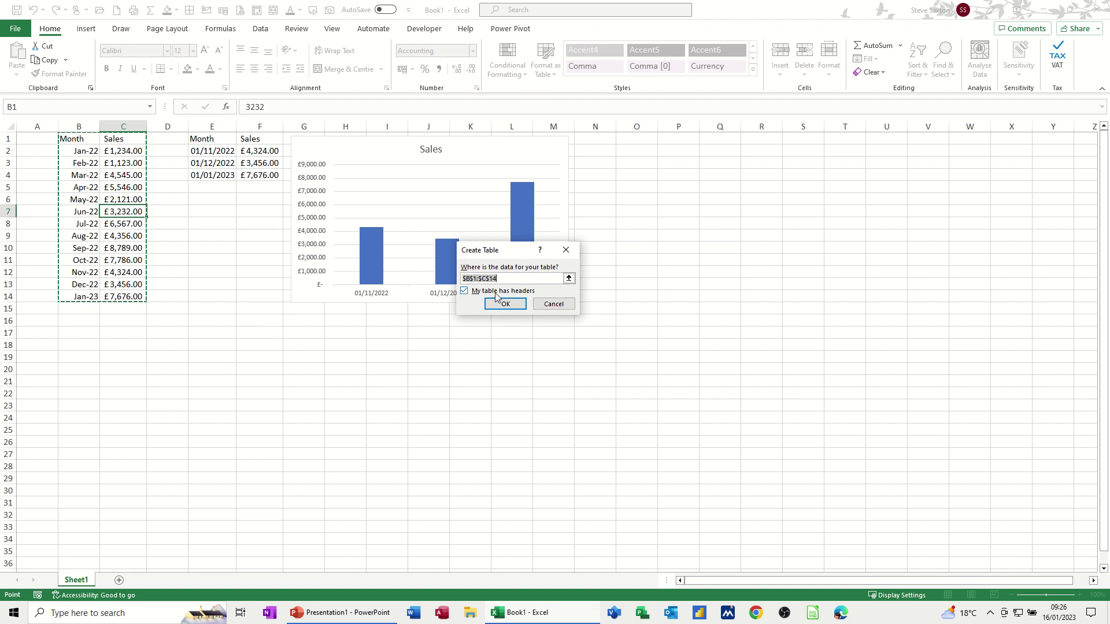
left_click(505, 305)
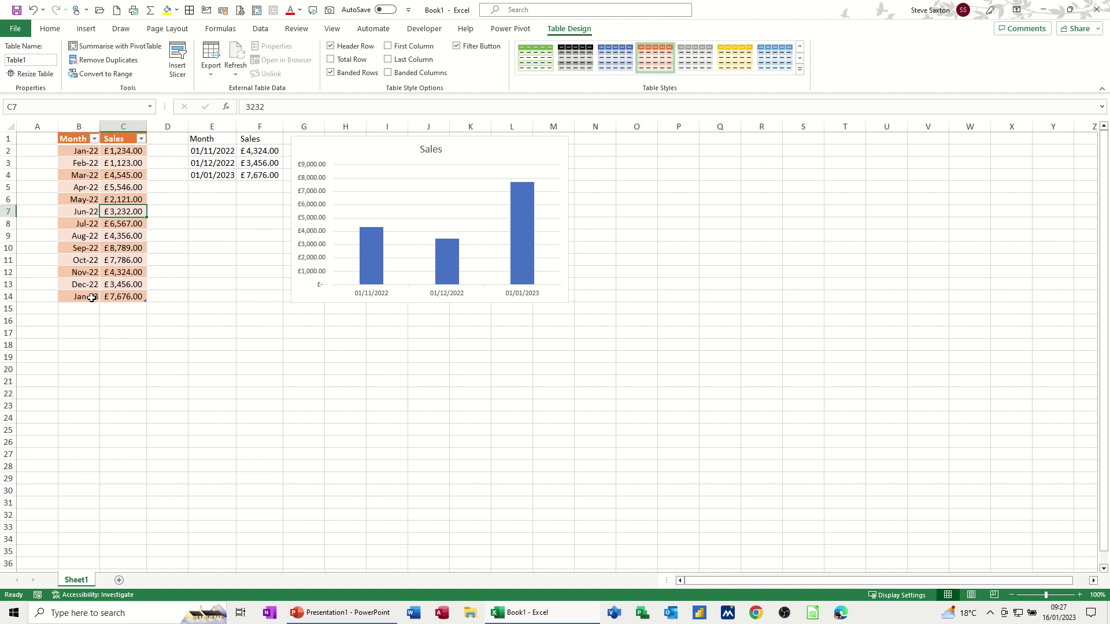
- Extend the table by filling B14:C14 down to row 23 (Oct-23), and check the TAKE formula's range
left_click_drag(82, 297, 148, 361)
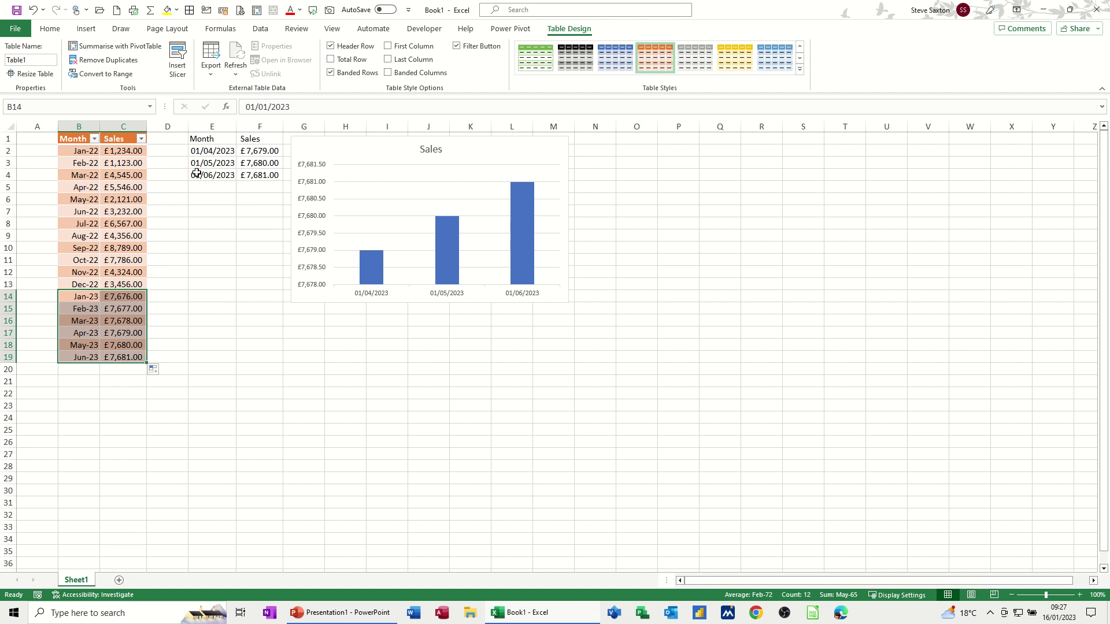
left_click_drag(148, 361, 148, 411)
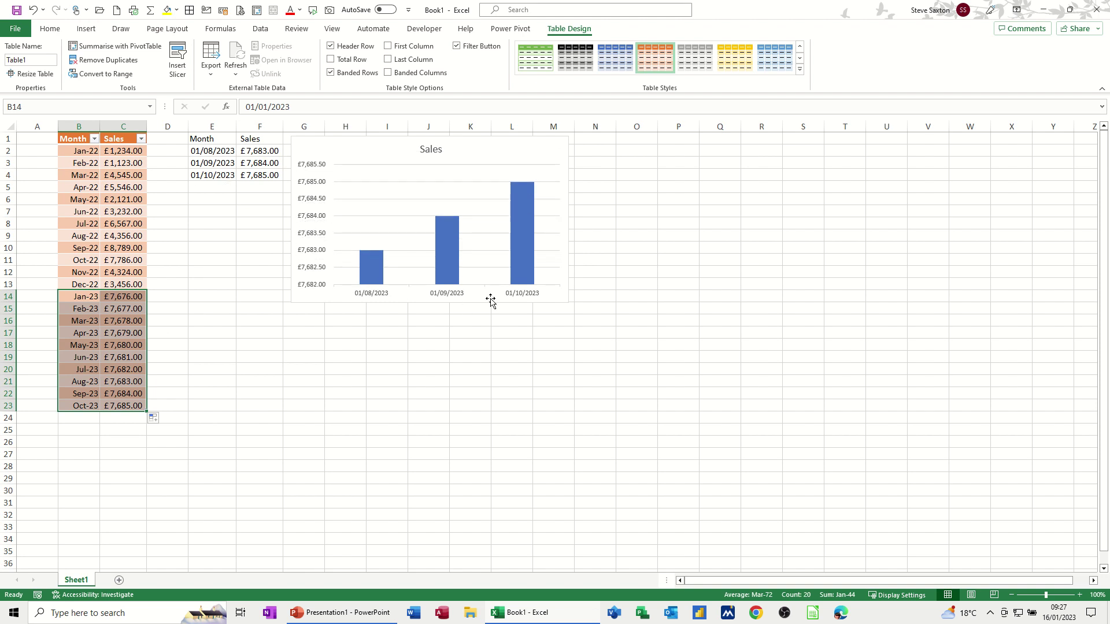
left_click(90, 276)
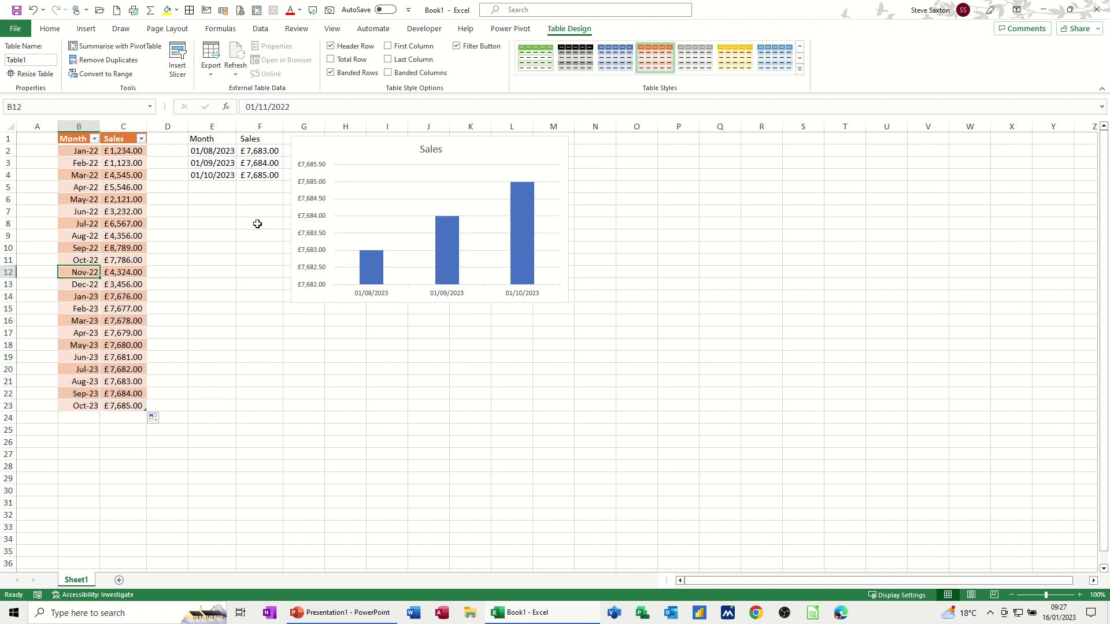
left_click(258, 171)
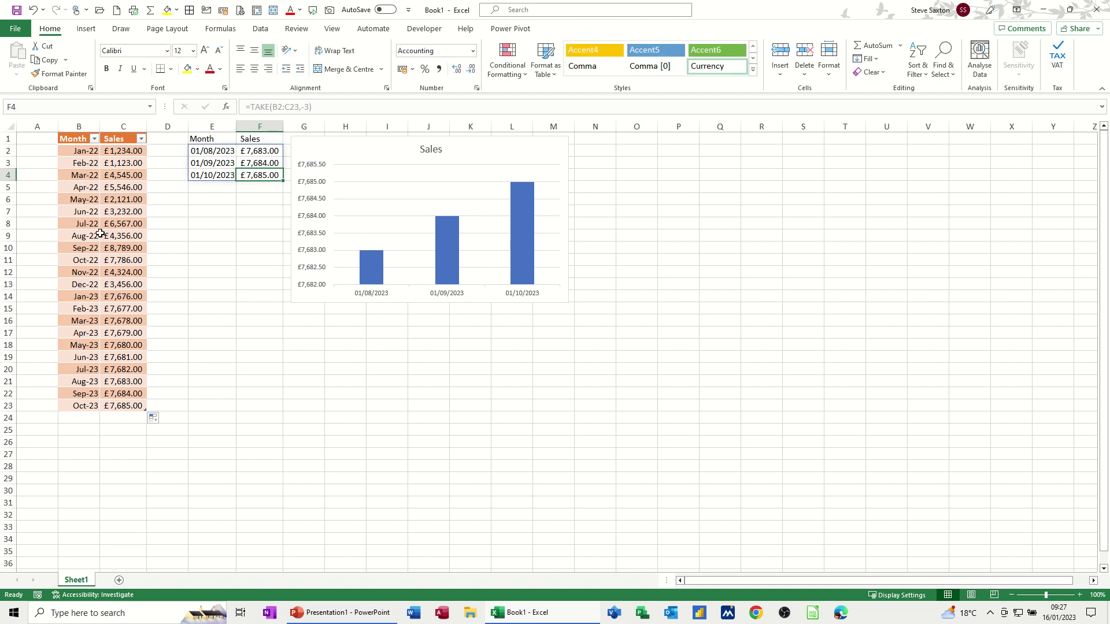